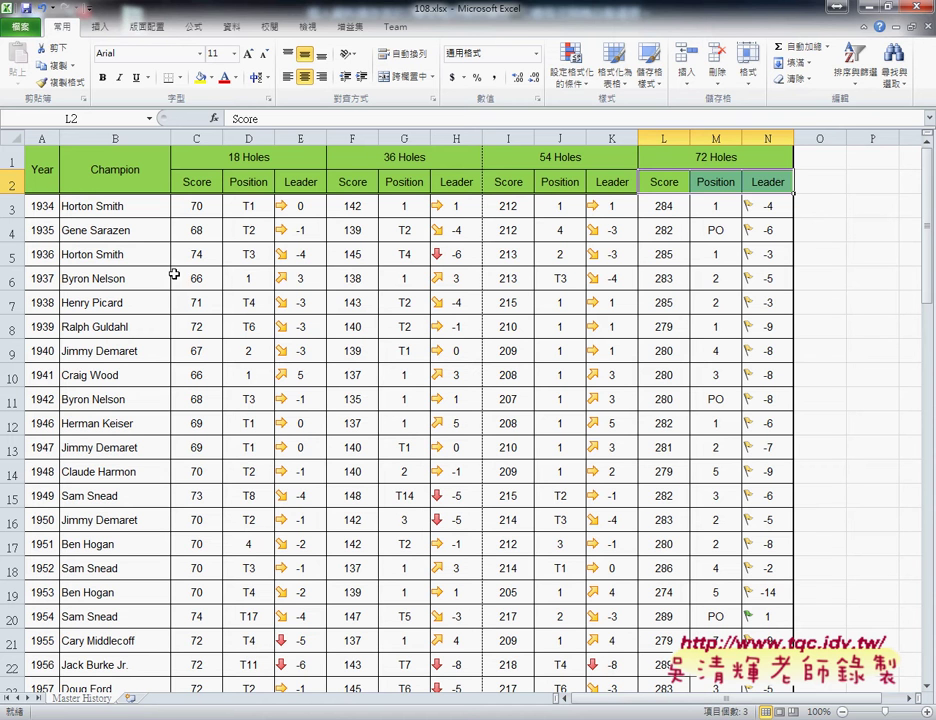
Check 108.xlsx's 18/36/54 Holes sub-headers and N3 Leader formula, read the PDF, switch to EXD01.xlsx
{"action": "left_click_drag", "start_coordinate": [194, 181], "coordinate": [456, 181]}
{"action": "left_click", "coordinate": [336, 180]}
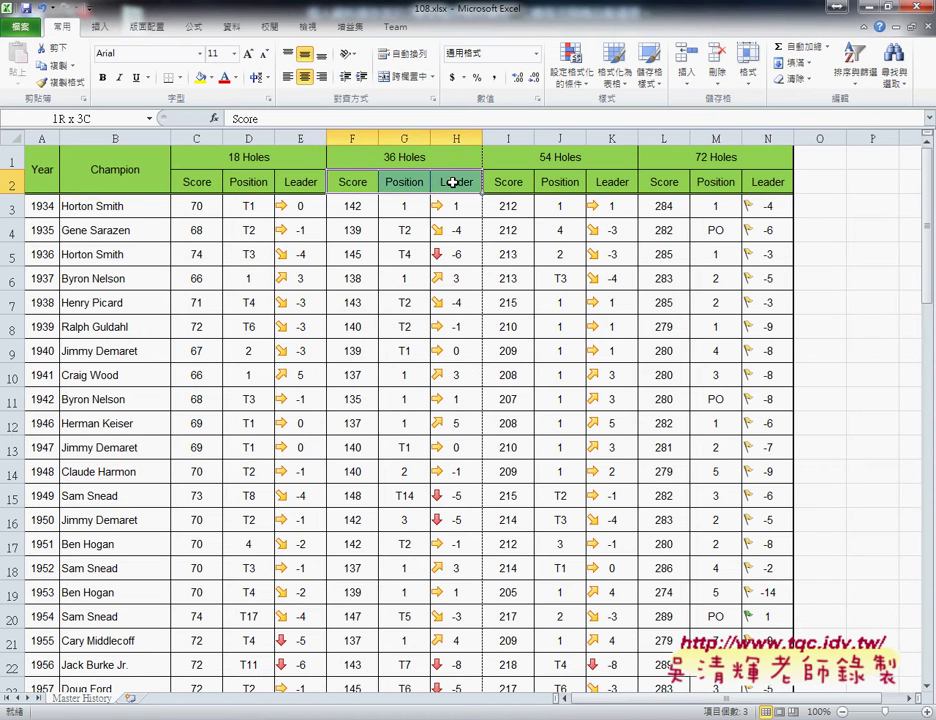
{"action": "left_click_drag", "start_coordinate": [520, 182], "coordinate": [606, 182]}
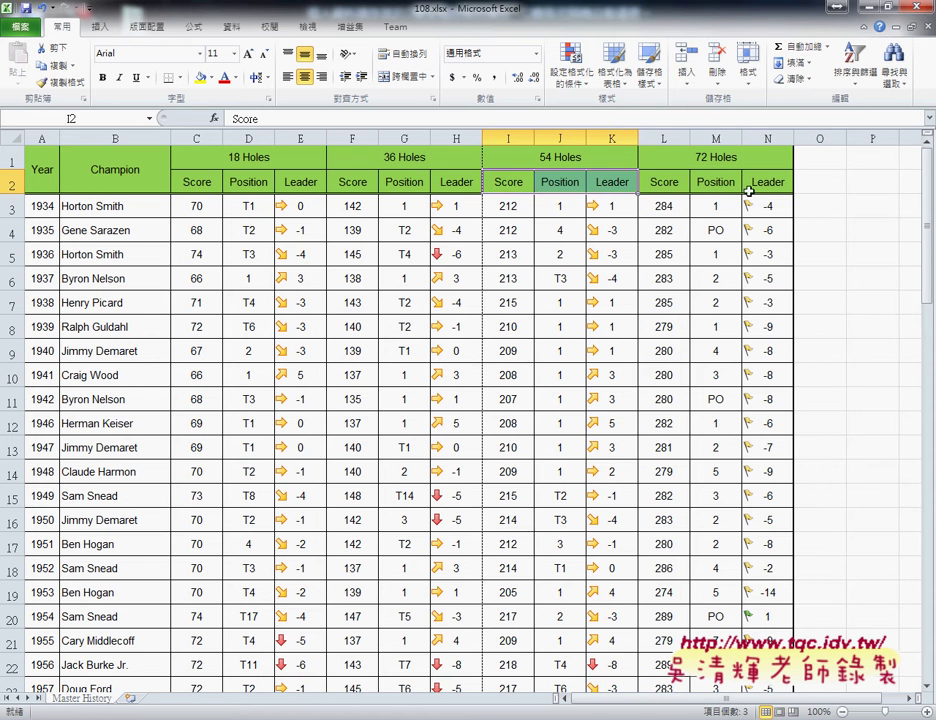
{"action": "left_click", "coordinate": [772, 206]}
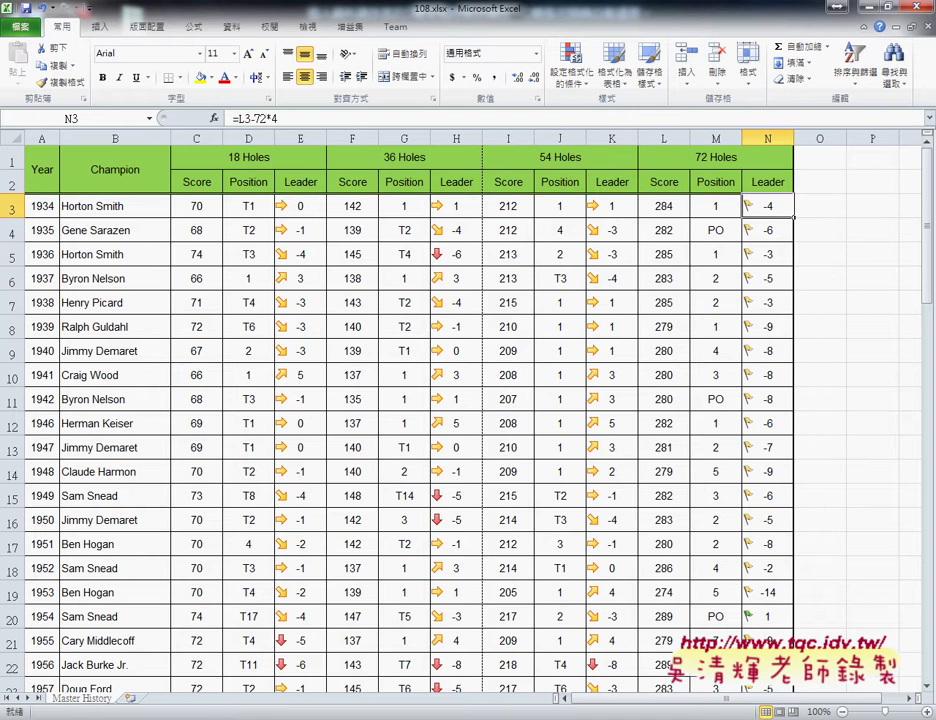
{"action": "left_click", "coordinate": [265, 610]}
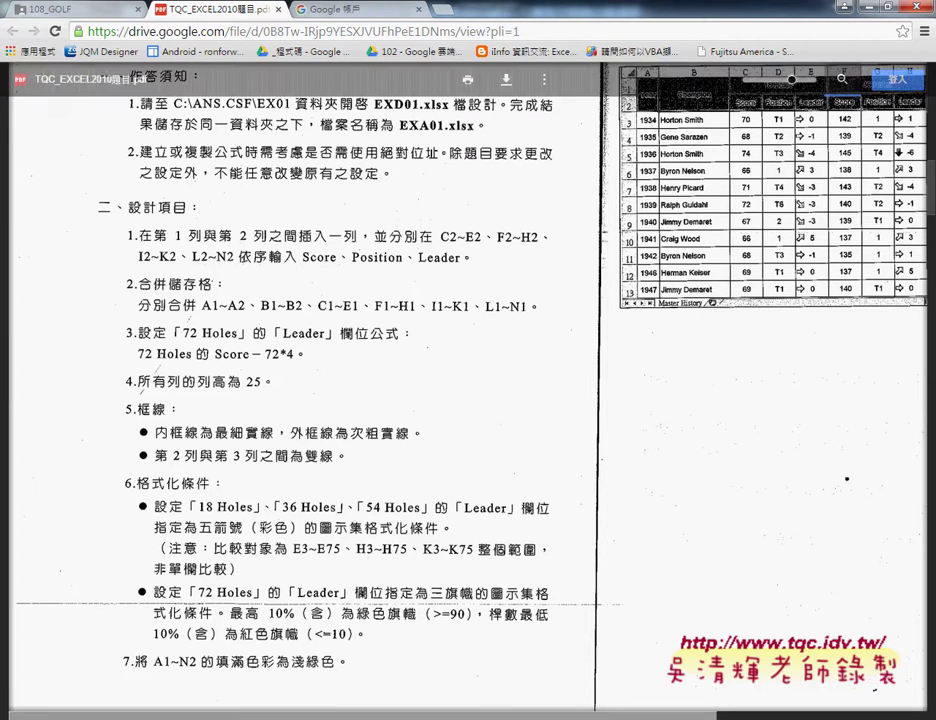
{"action": "left_click", "coordinate": [379, 643]}
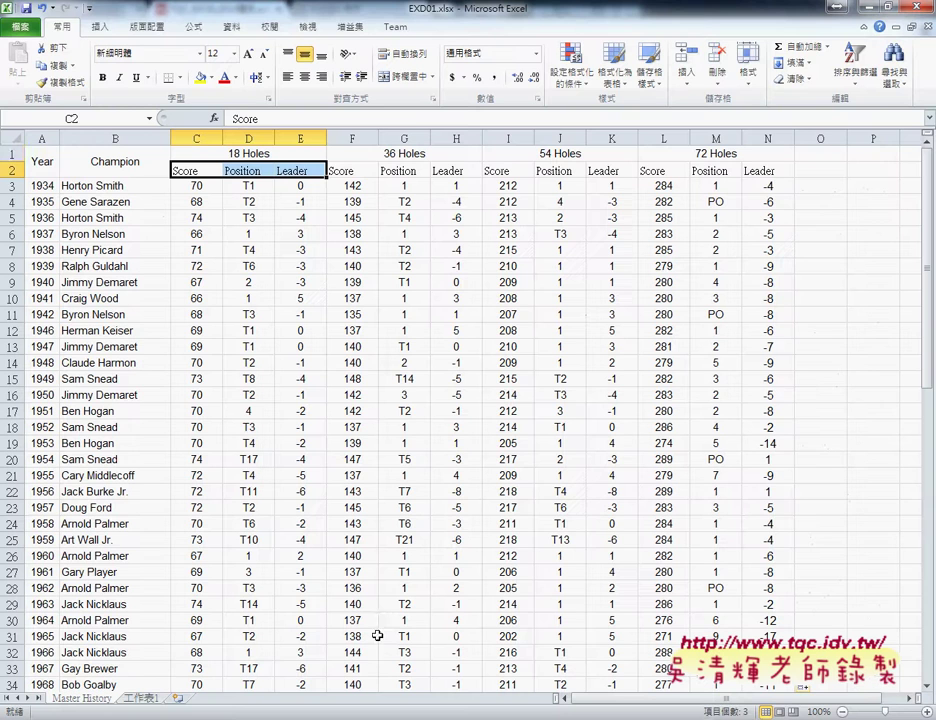
{"action": "left_click", "coordinate": [8, 155]}
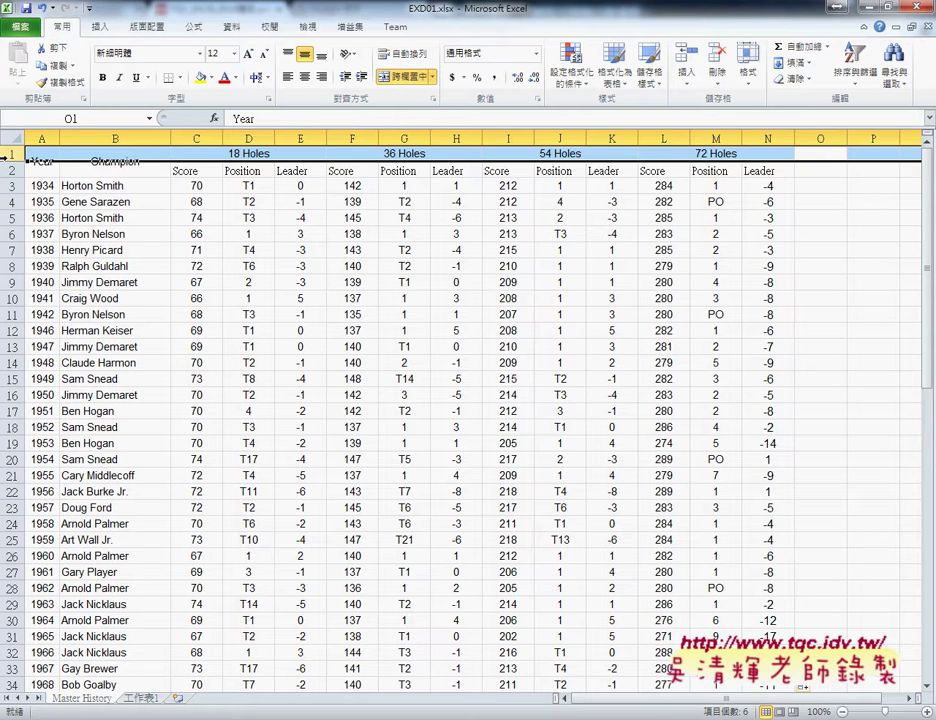
{"action": "left_click", "coordinate": [10, 171]}
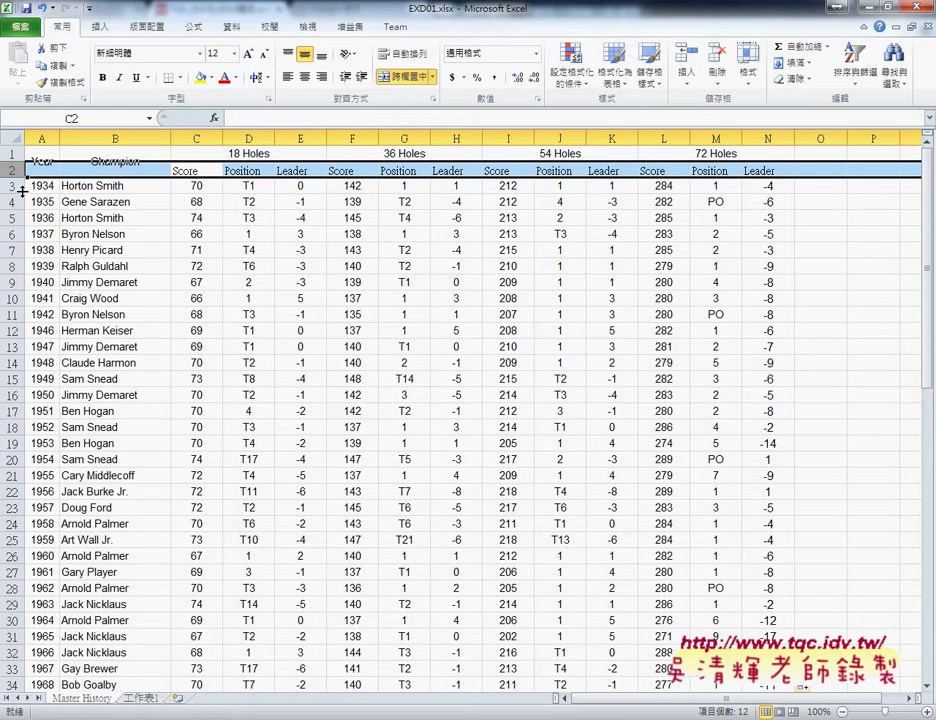
{"action": "left_click", "coordinate": [42, 137]}
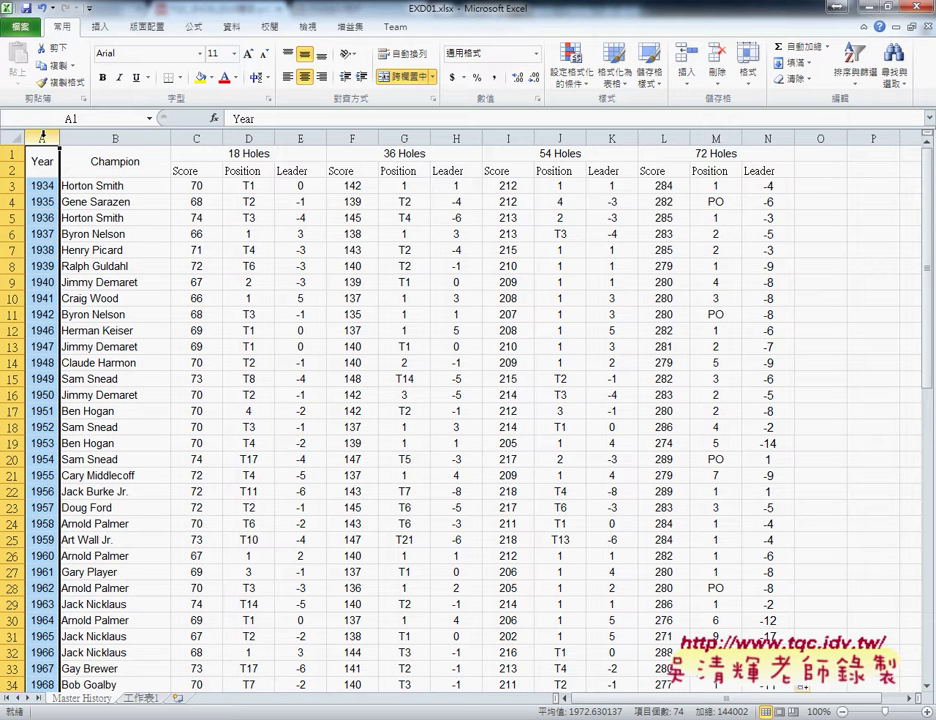
{"action": "left_click", "coordinate": [15, 153]}
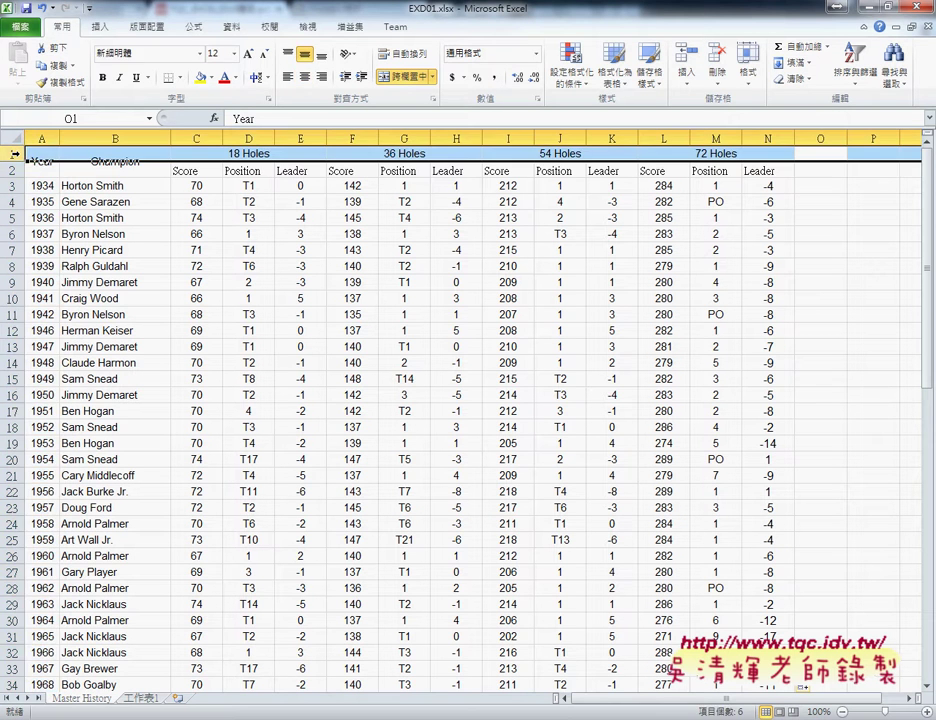
{"action": "left_click", "coordinate": [38, 137]}
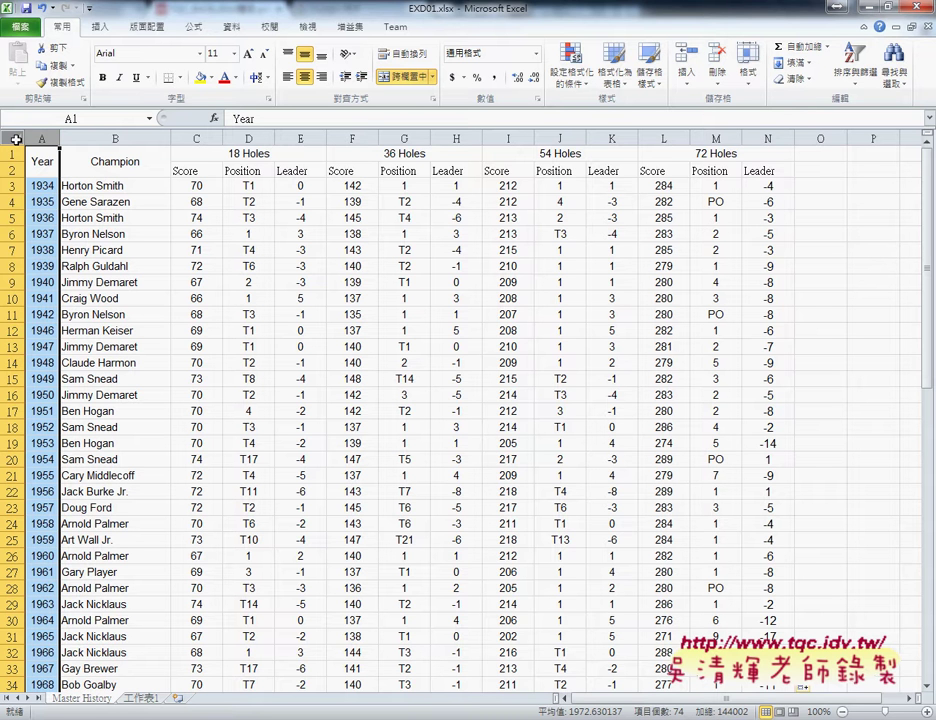
{"action": "left_click", "coordinate": [16, 138]}
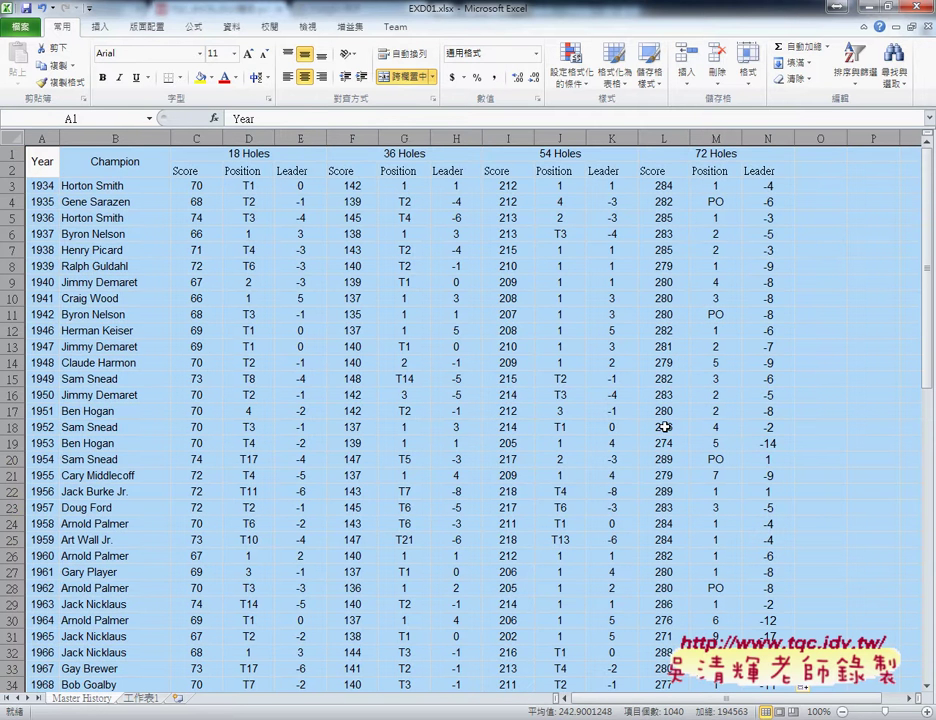
{"action": "right_click", "coordinate": [119, 220]}
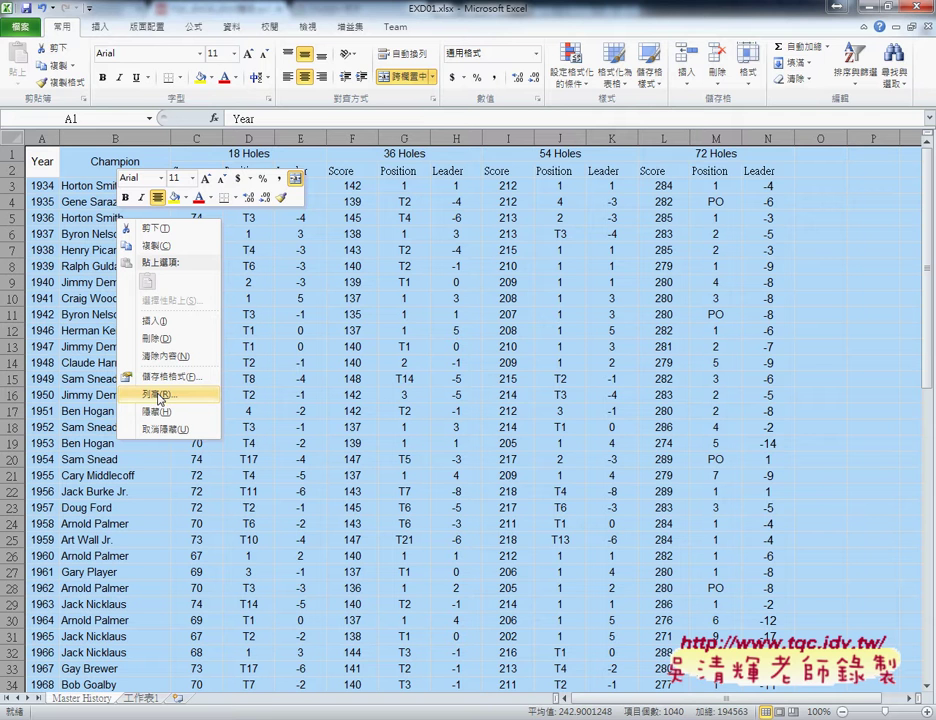
{"action": "left_click", "coordinate": [159, 396]}
{"action": "left_click", "coordinate": [265, 635]}
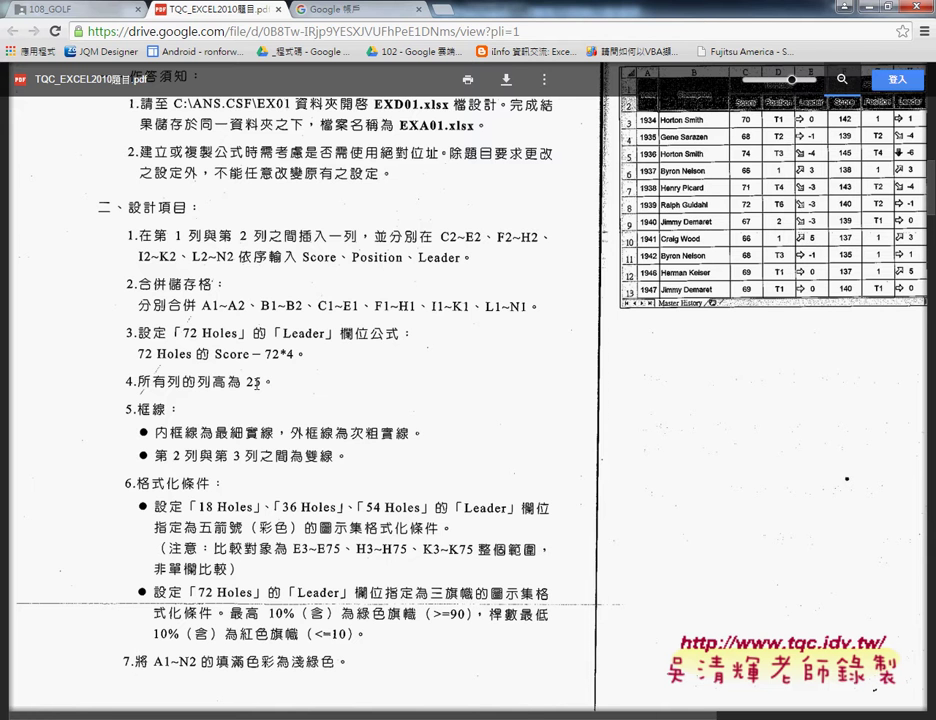
Back in Excel, select rows 1 through 75 of the golf-history sheet
{"action": "key", "text": "alt+Tab"}
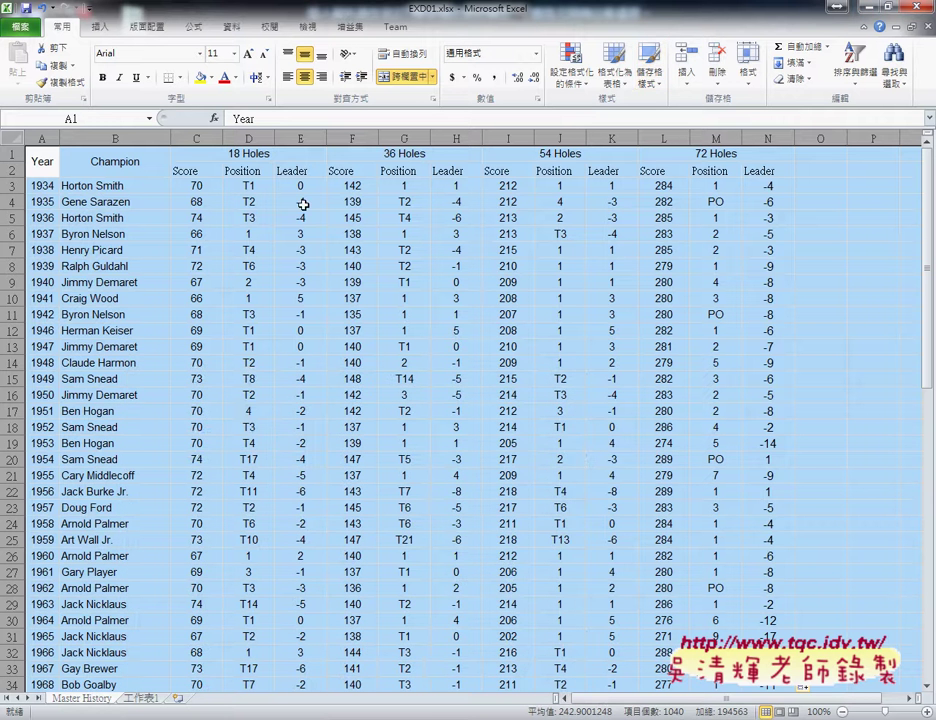
{"action": "right_click", "coordinate": [187, 238]}
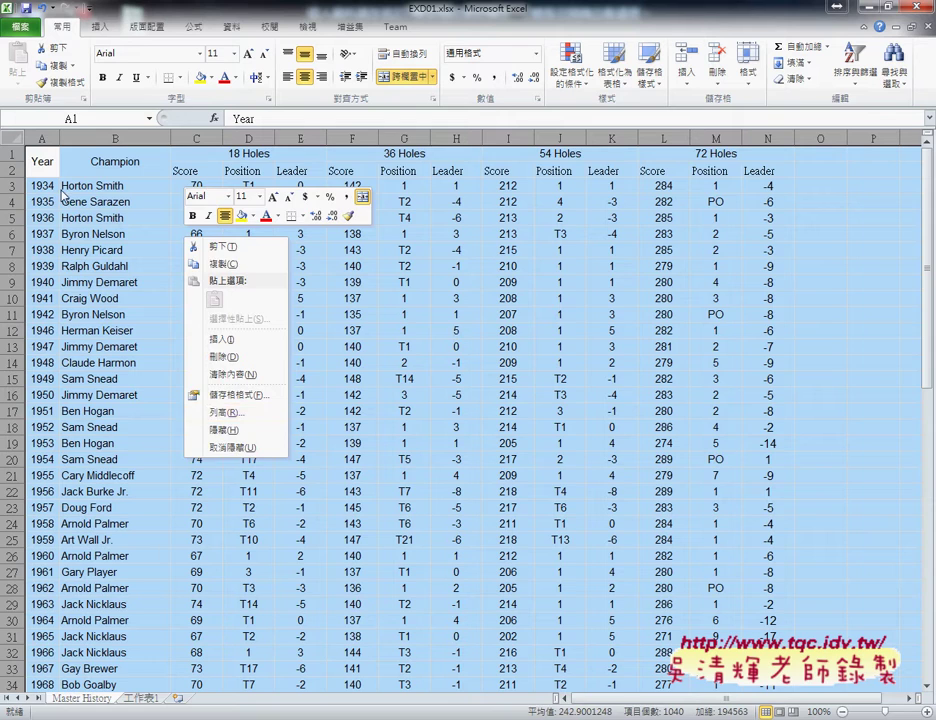
{"action": "left_click", "coordinate": [8, 155]}
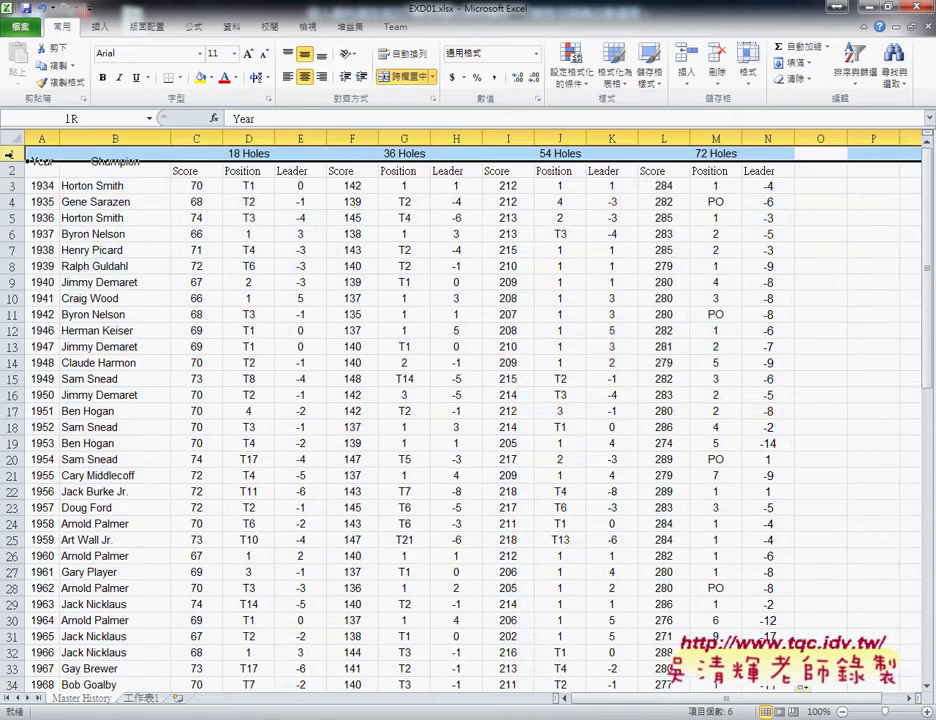
{"action": "scroll", "coordinate": [68, 360], "scroll_direction": "down", "scroll_amount": 4}
{"action": "scroll", "coordinate": [68, 360], "scroll_direction": "down", "scroll_amount": 3}
{"action": "scroll", "coordinate": [68, 360], "scroll_direction": "down", "scroll_amount": 6}
{"action": "scroll", "coordinate": [68, 362], "scroll_direction": "down", "scroll_amount": 5}
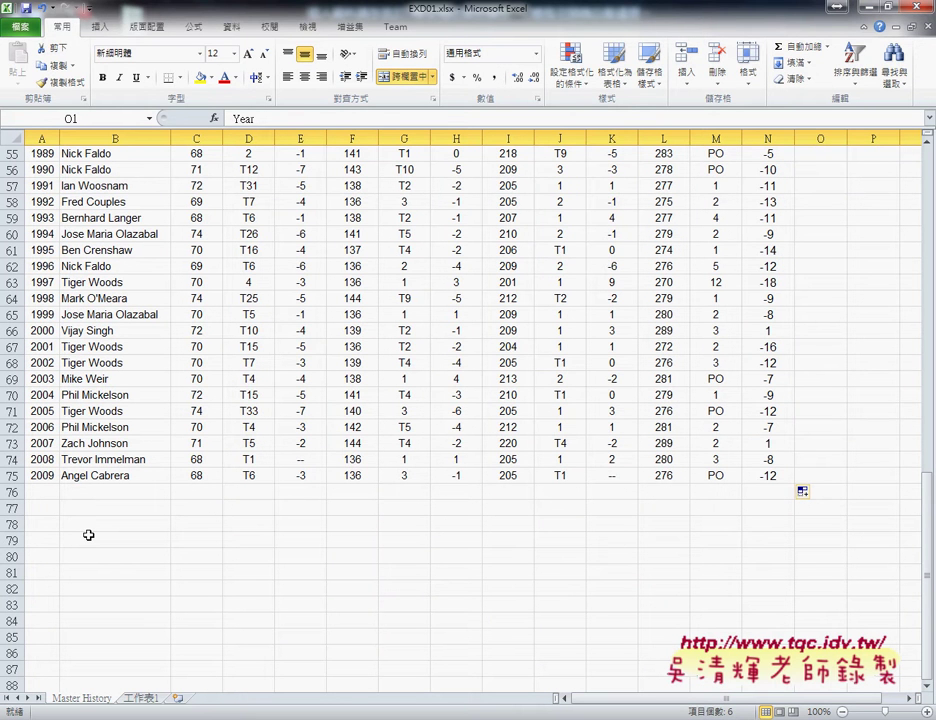
{"action": "scroll", "coordinate": [68, 445], "scroll_direction": "up", "scroll_amount": 5}
{"action": "scroll", "coordinate": [68, 449], "scroll_direction": "up", "scroll_amount": 12}
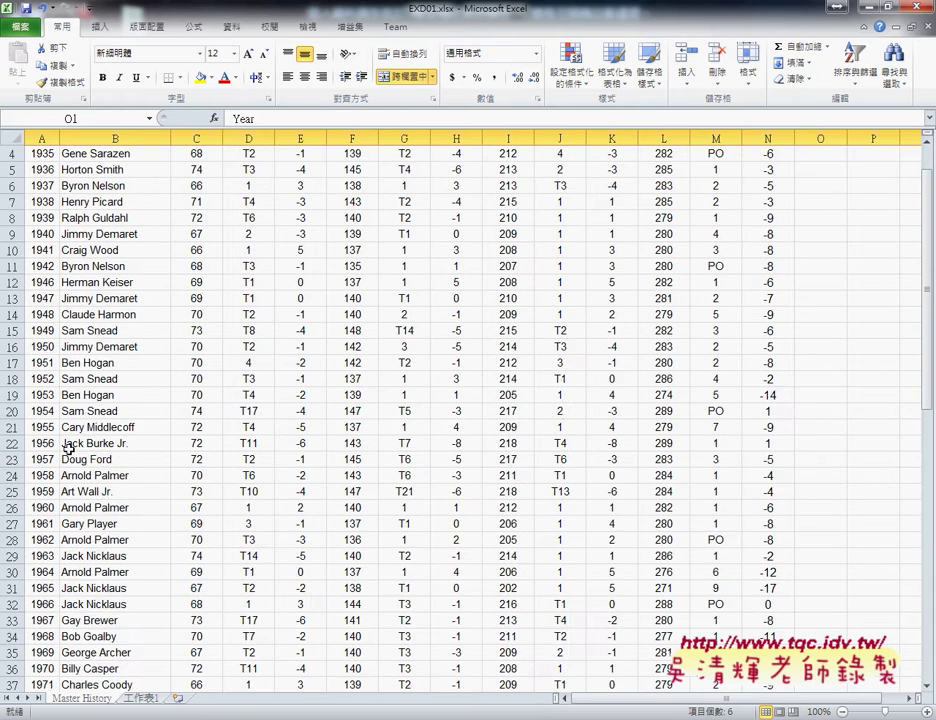
{"action": "scroll", "coordinate": [68, 449], "scroll_direction": "up", "scroll_amount": 1}
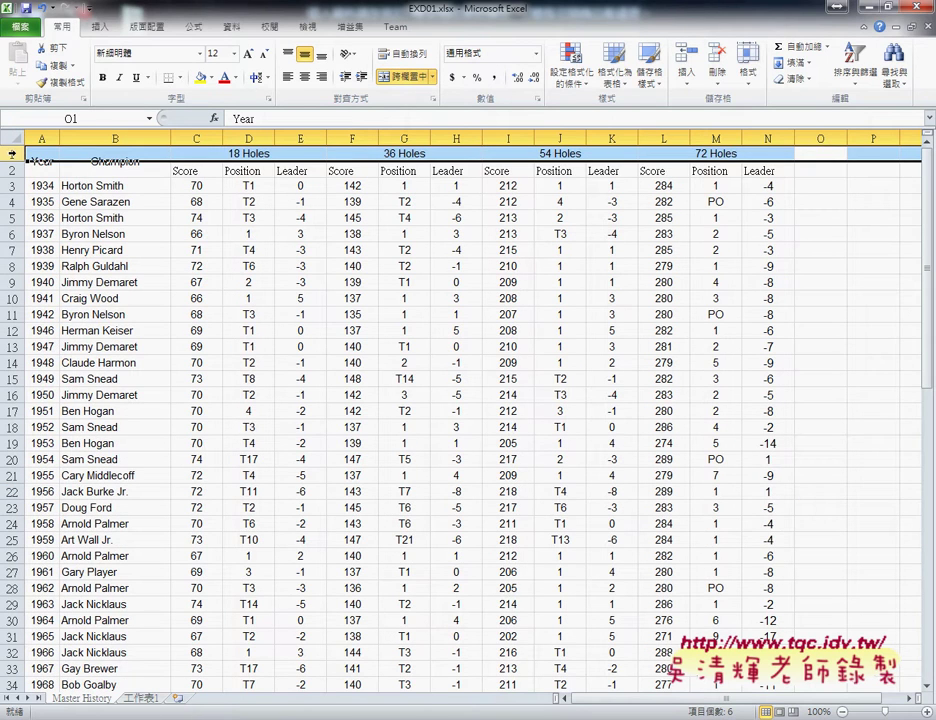
{"action": "scroll", "coordinate": [33, 267], "scroll_direction": "down", "scroll_amount": 4}
{"action": "scroll", "coordinate": [35, 267], "scroll_direction": "down", "scroll_amount": 8}
{"action": "scroll", "coordinate": [31, 270], "scroll_direction": "down", "scroll_amount": 7}
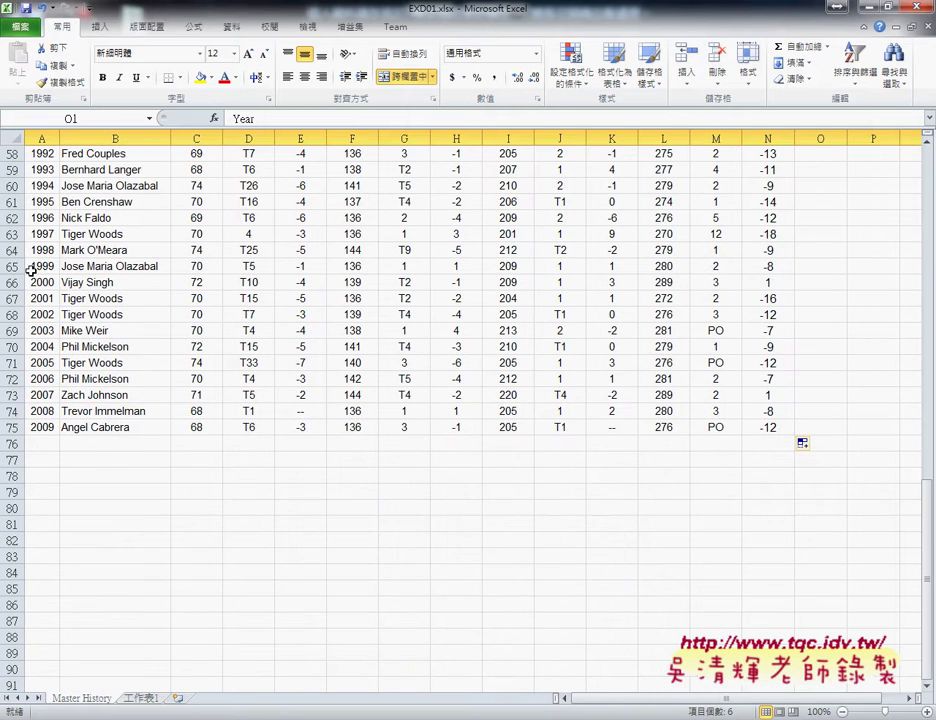
{"action": "left_click", "coordinate": [13, 427], "text": "shift"}
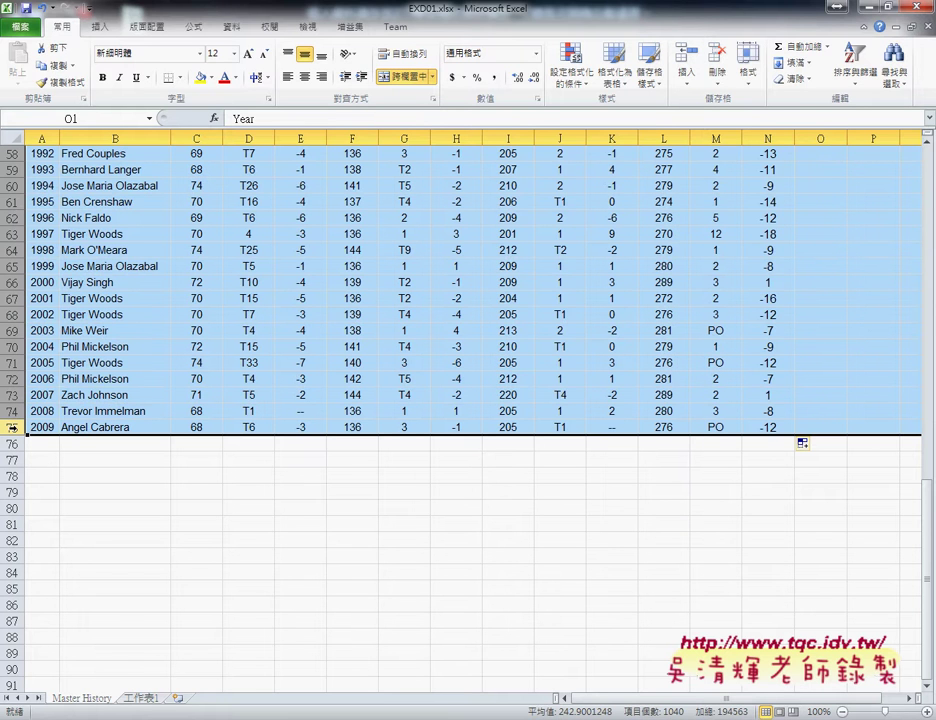
Set the height of the selected rows to 25
{"action": "right_click", "coordinate": [186, 273]}
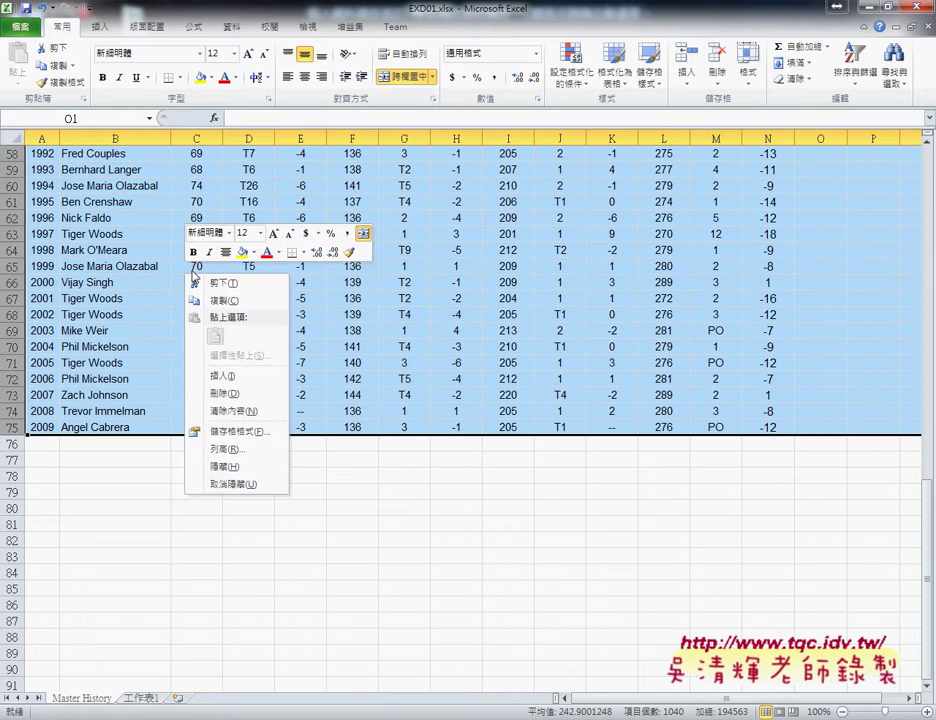
{"action": "left_click", "coordinate": [242, 452]}
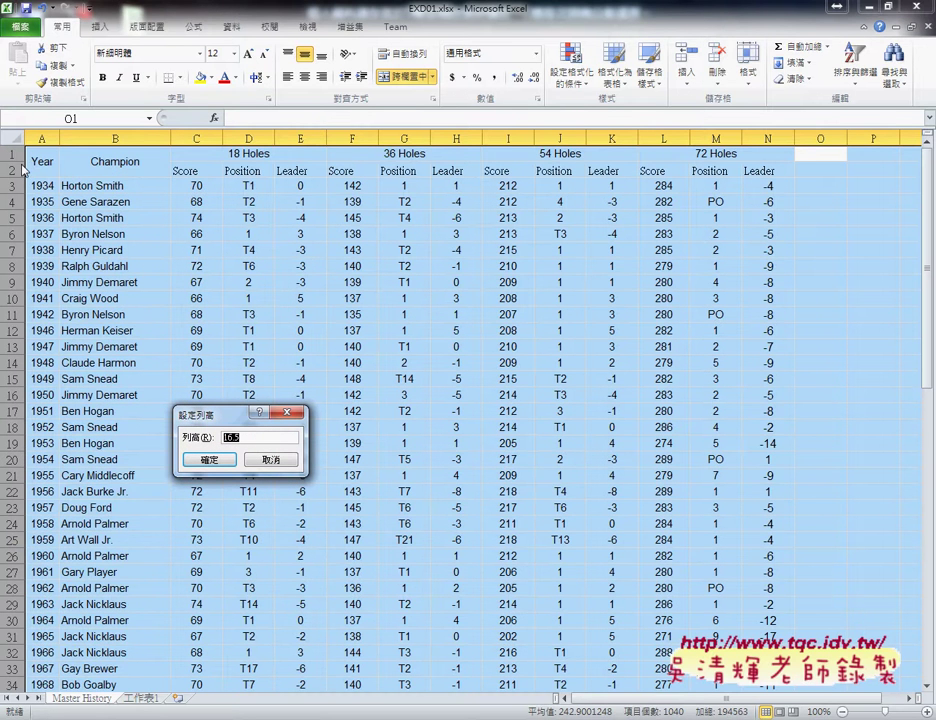
{"action": "type", "text": "25"}
{"action": "left_click", "coordinate": [220, 462]}
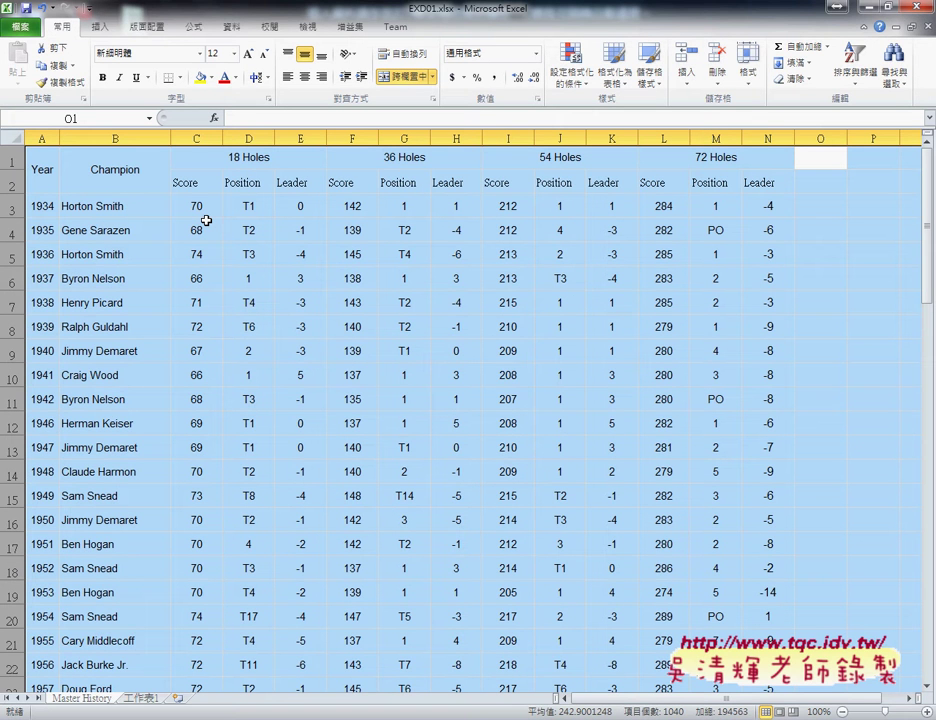
Select columns A to N, then bring the exam instructions PDF forward
{"action": "left_click_drag", "start_coordinate": [42, 137], "coordinate": [768, 138]}
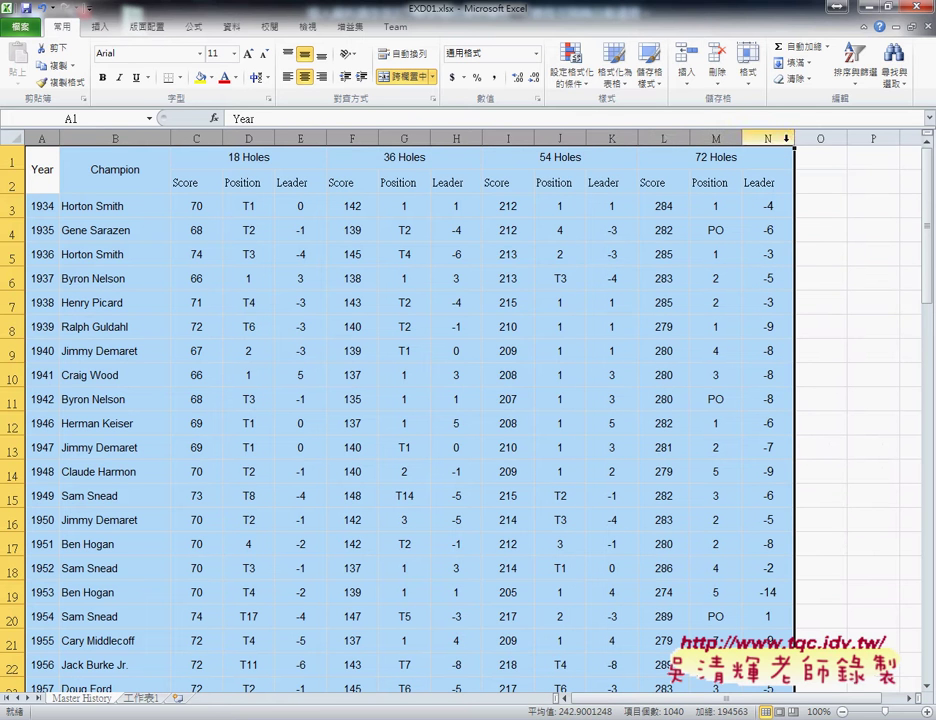
{"action": "right_click", "coordinate": [489, 184]}
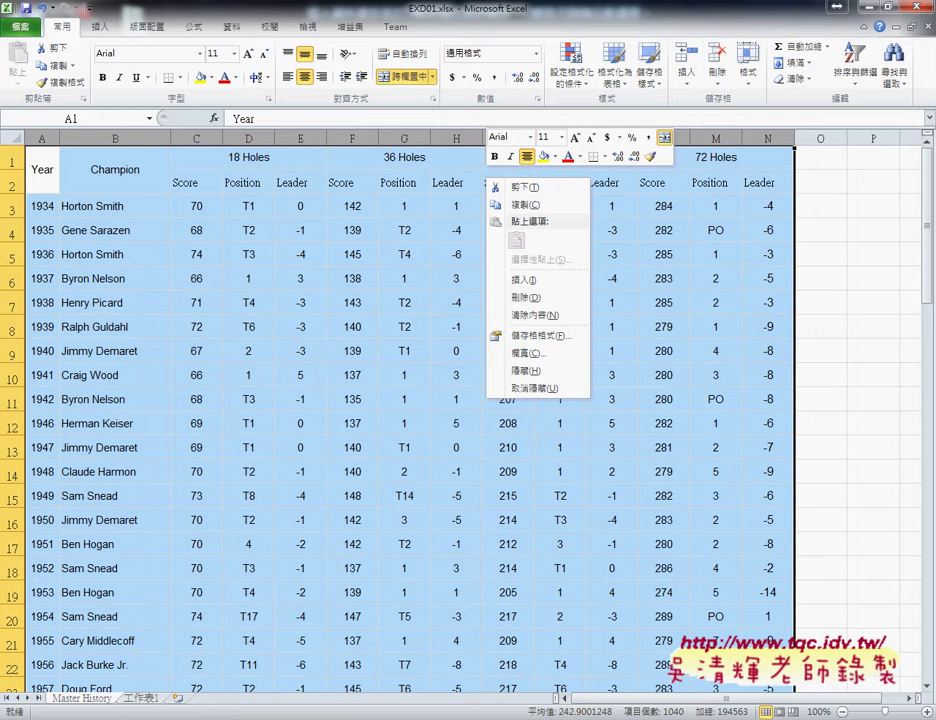
{"action": "left_click", "coordinate": [269, 665]}
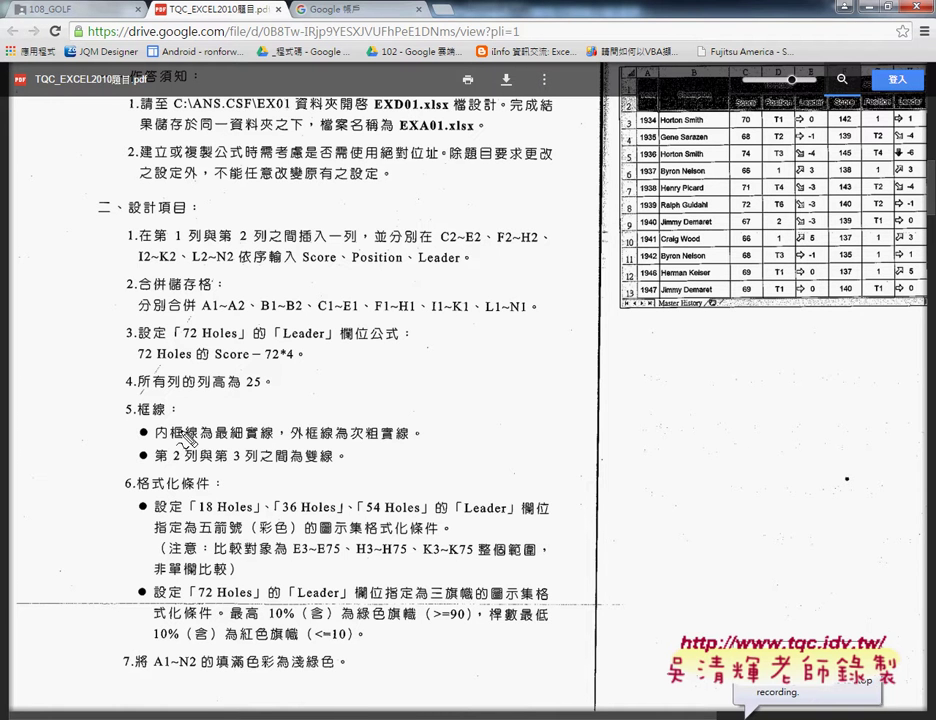
Mark the inner/outer border rule and the double line between rows 2 and 3, then clear the ink
{"action": "left_click_drag", "start_coordinate": [156, 440], "coordinate": [408, 440]}
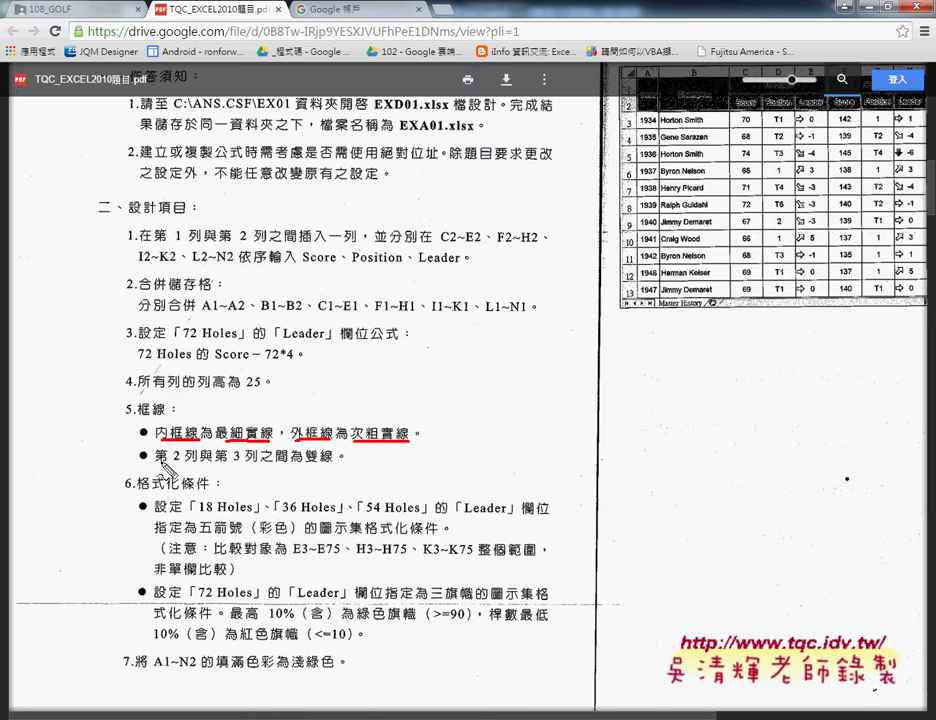
{"action": "left_click_drag", "start_coordinate": [155, 462], "coordinate": [330, 468]}
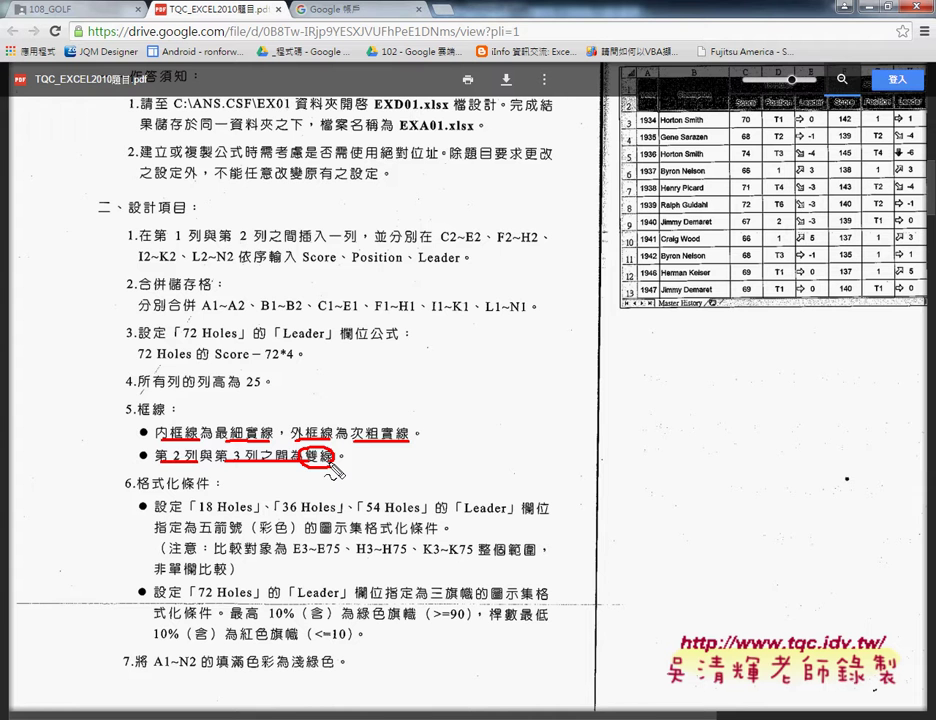
{"action": "key", "text": "Escape"}
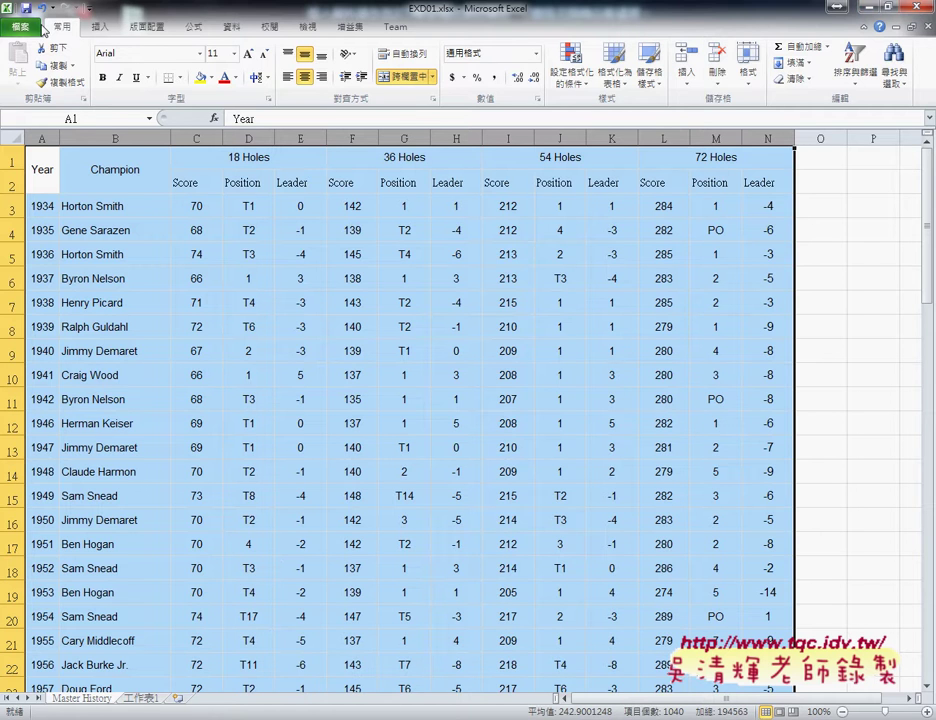
Open the print preview of the golf-history sheet via File > Print
{"action": "left_click", "coordinate": [17, 30]}
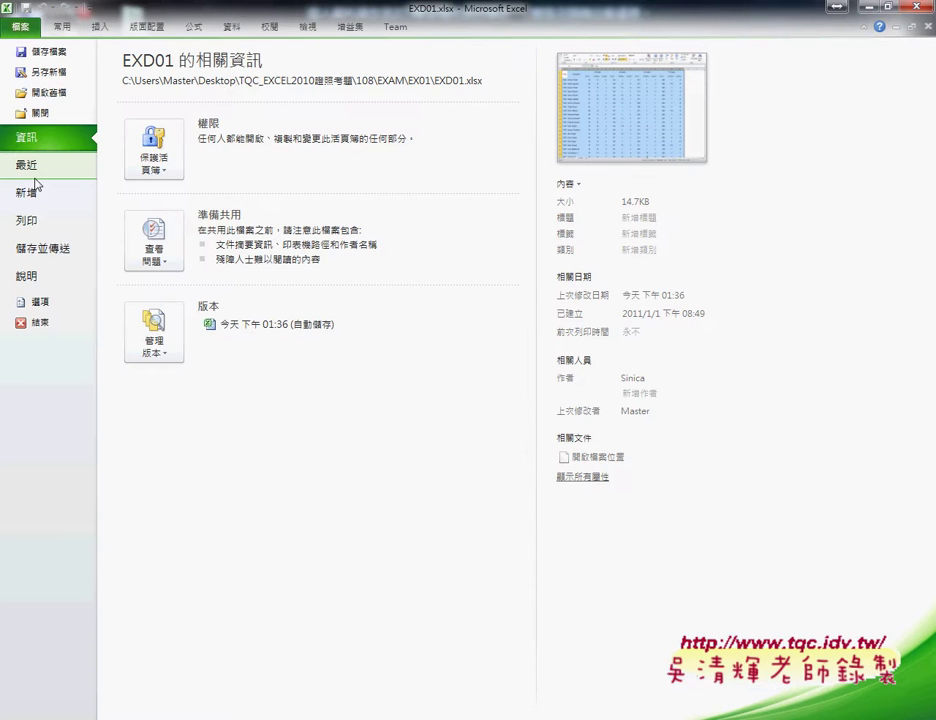
{"action": "left_click", "coordinate": [44, 222]}
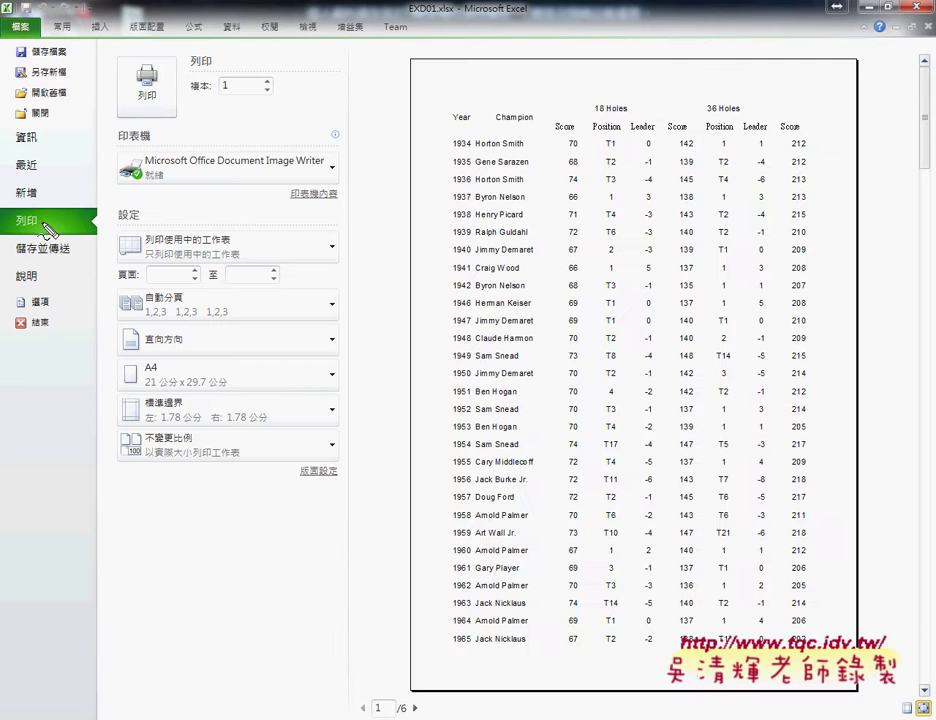
{"action": "mouse_move", "coordinate": [44, 238]}
{"action": "left_mouse_down"}
{"action": "mouse_move", "coordinate": [14, 212]}
{"action": "mouse_move", "coordinate": [58, 222]}
{"action": "left_mouse_up"}
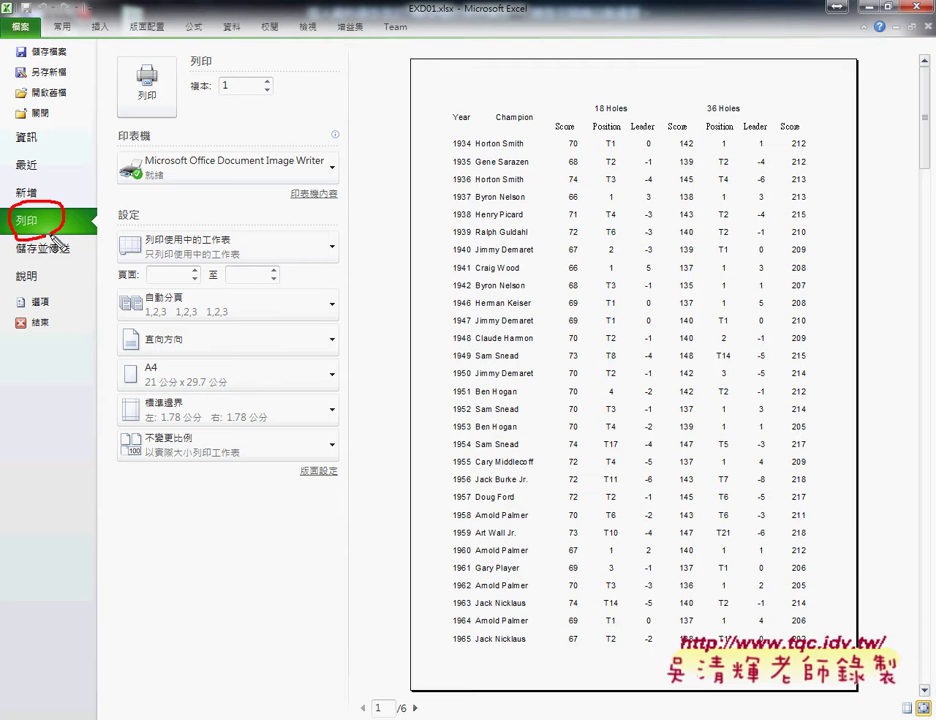
{"action": "mouse_move", "coordinate": [34, 40]}
{"action": "left_mouse_down"}
{"action": "mouse_move", "coordinate": [31, 55]}
{"action": "mouse_move", "coordinate": [383, 203]}
{"action": "mouse_move", "coordinate": [370, 201]}
{"action": "left_mouse_up"}
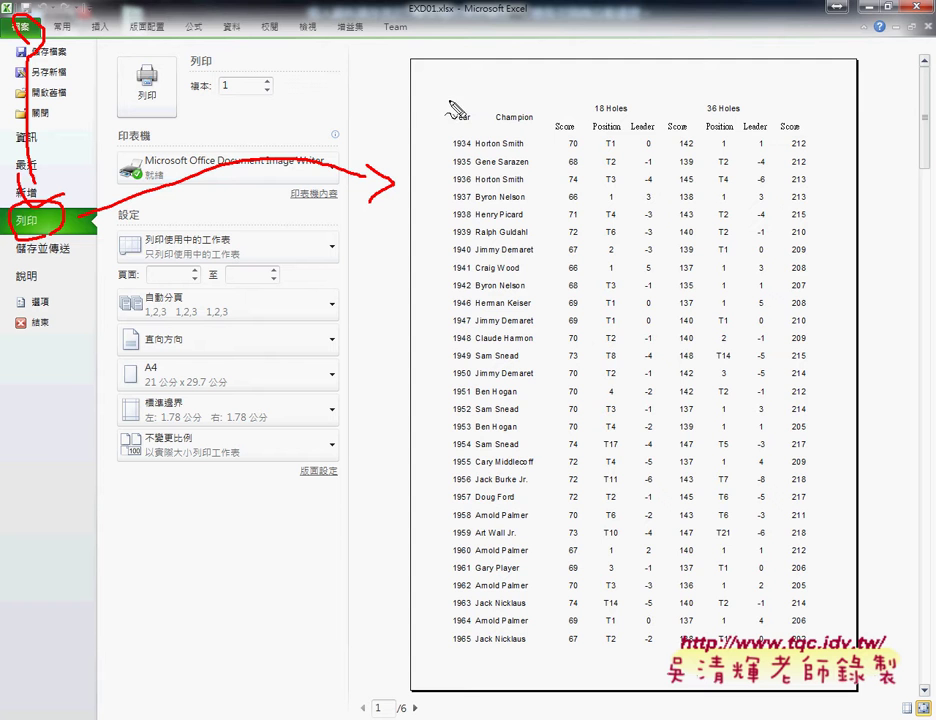
Trace the borderless table edges and header row in the preview, then return to the worksheet
{"action": "left_click", "coordinate": [435, 113]}
{"action": "mouse_move", "coordinate": [447, 99]}
{"action": "left_mouse_down"}
{"action": "mouse_move", "coordinate": [821, 100]}
{"action": "mouse_move", "coordinate": [835, 244]}
{"action": "left_mouse_up"}
{"action": "left_click_drag", "start_coordinate": [435, 98], "coordinate": [434, 264]}
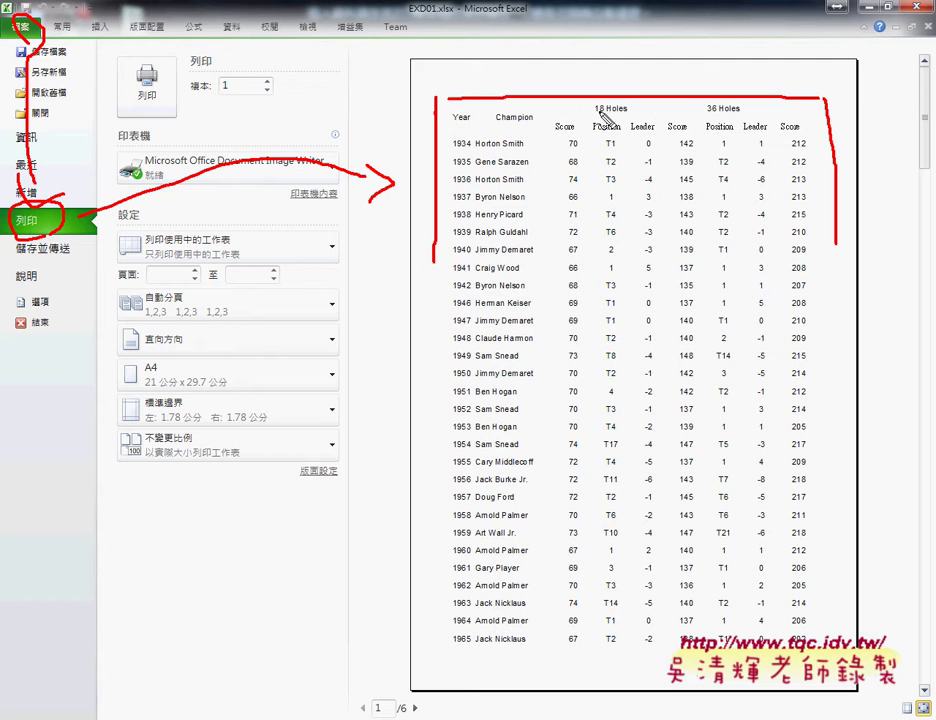
{"action": "left_click_drag", "start_coordinate": [450, 131], "coordinate": [802, 133]}
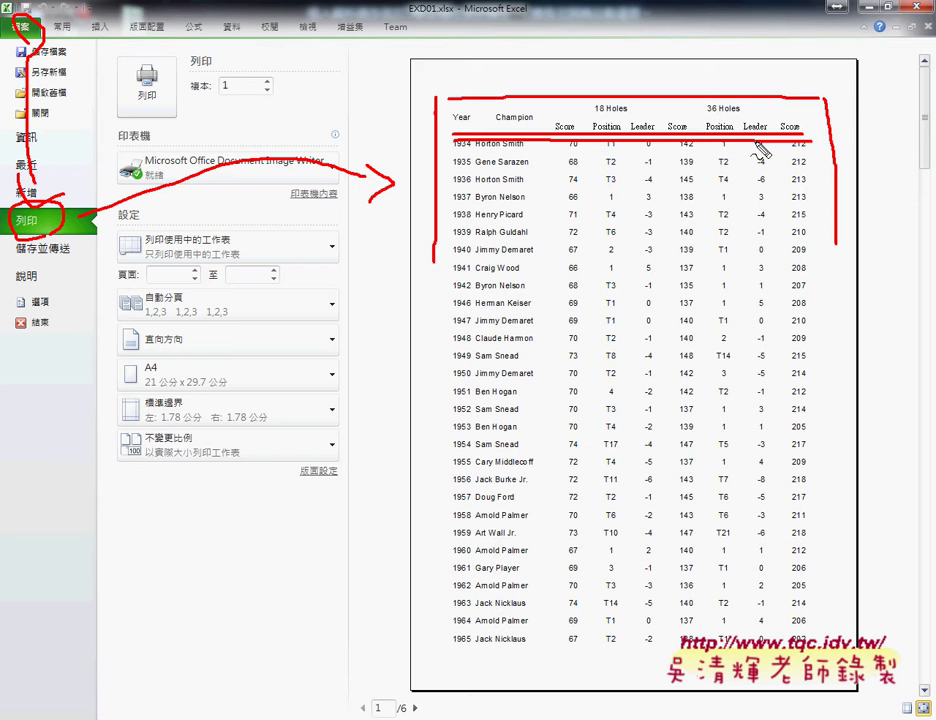
{"action": "key", "text": "Escape"}
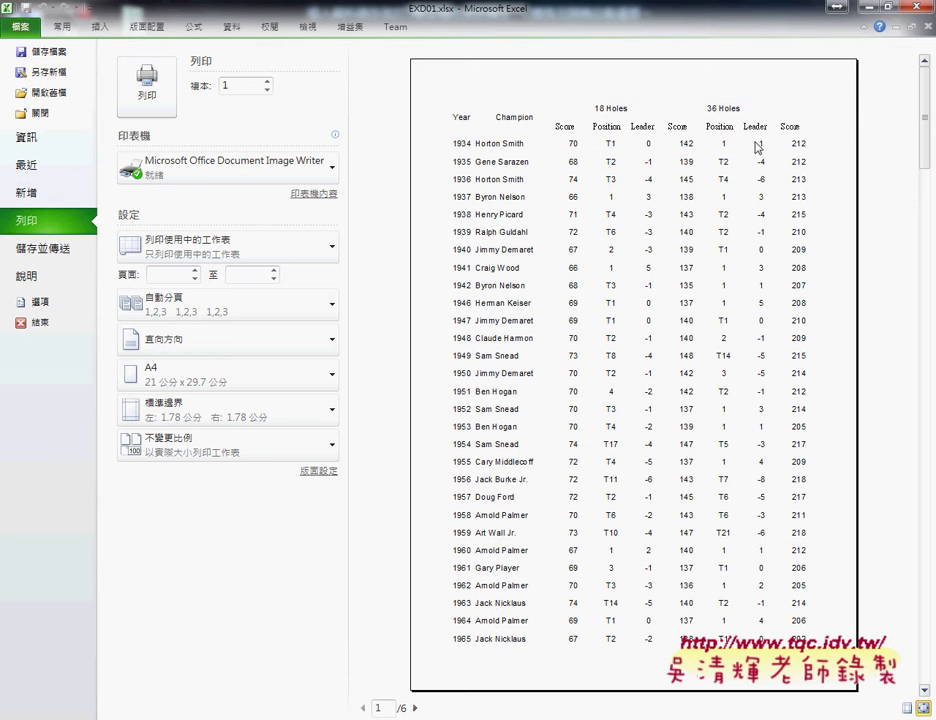
{"action": "left_click", "coordinate": [60, 28]}
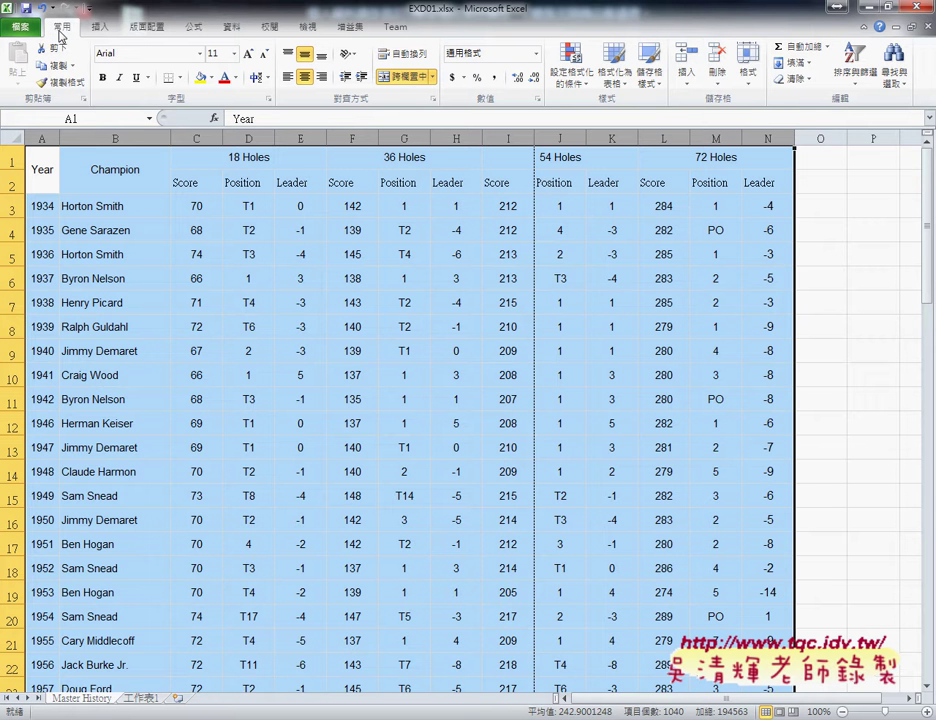
Select the table range A1:N75 and open the Borders dropdown
{"action": "left_click", "coordinate": [38, 156]}
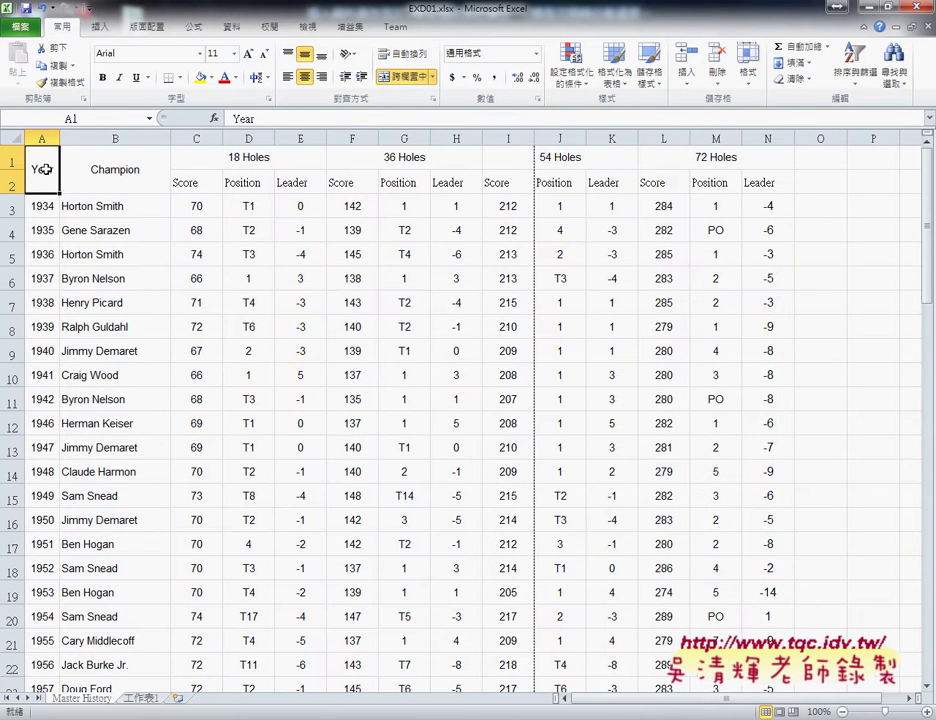
{"action": "scroll", "coordinate": [189, 217], "scroll_direction": "down", "scroll_amount": 8}
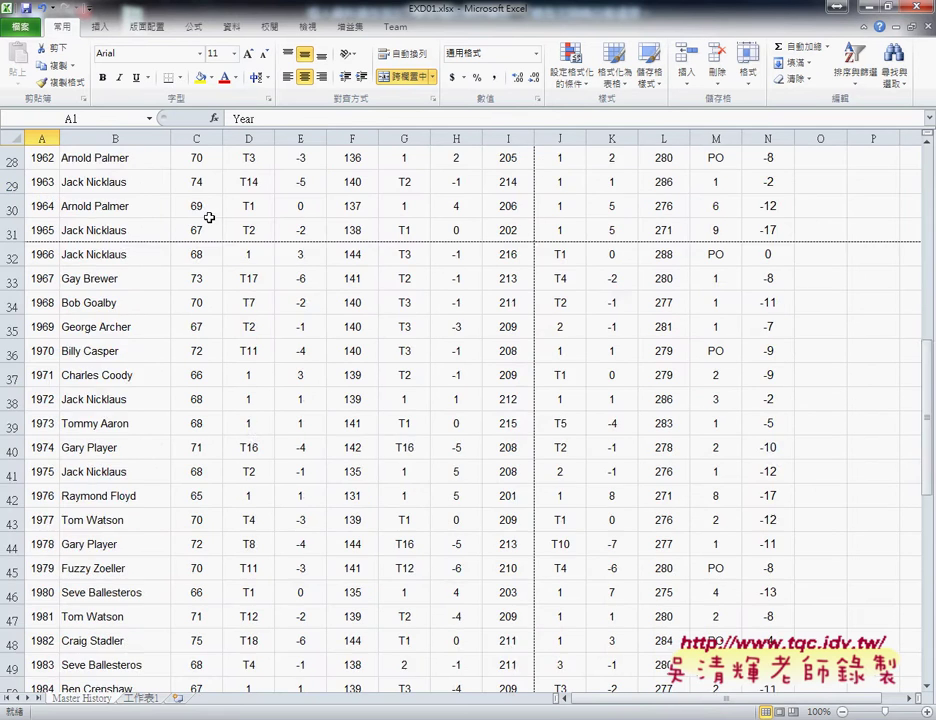
{"action": "scroll", "coordinate": [209, 217], "scroll_direction": "down", "scroll_amount": 7}
{"action": "scroll", "coordinate": [209, 217], "scroll_direction": "down", "scroll_amount": 4}
{"action": "scroll", "coordinate": [209, 217], "scroll_direction": "down", "scroll_amount": 1}
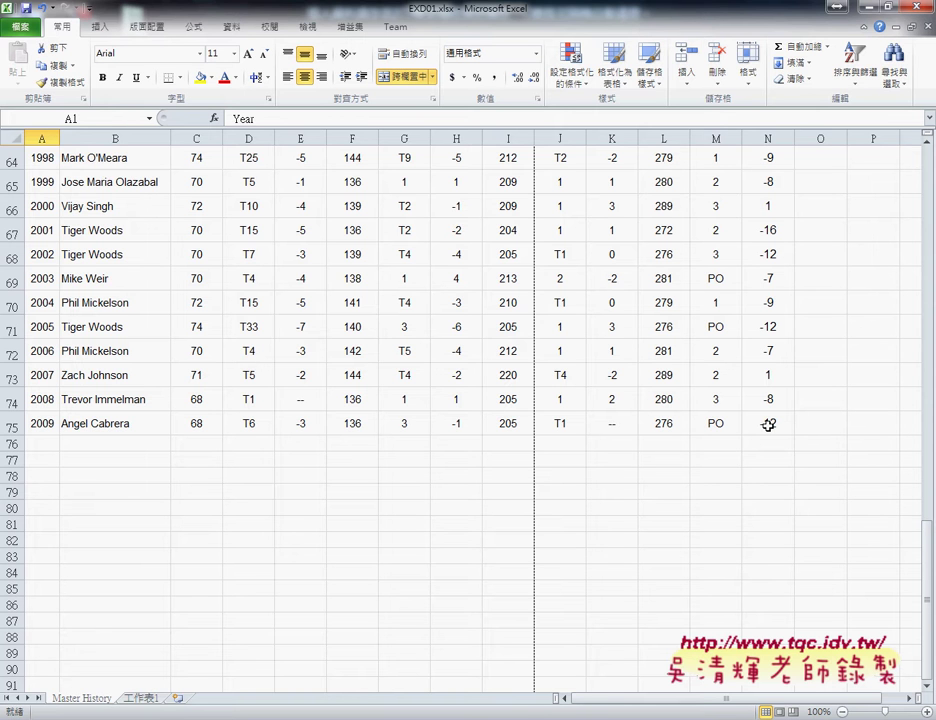
{"action": "left_click", "coordinate": [768, 425], "text": "shift"}
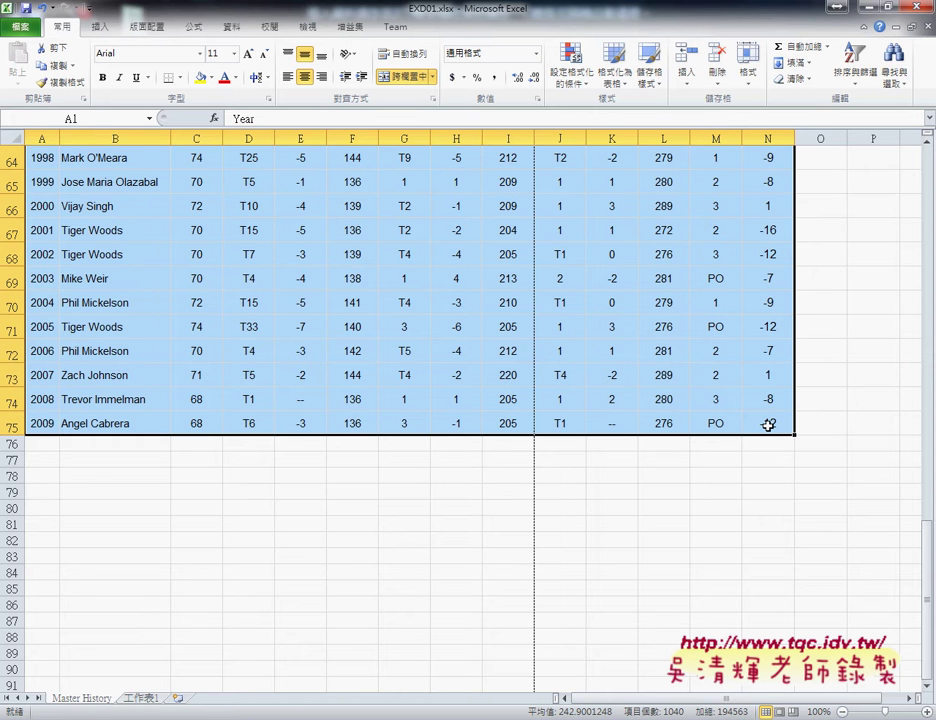
{"action": "scroll", "coordinate": [768, 425], "scroll_direction": "up", "scroll_amount": 6}
{"action": "scroll", "coordinate": [768, 425], "scroll_direction": "up", "scroll_amount": 9}
{"action": "scroll", "coordinate": [768, 425], "scroll_direction": "up", "scroll_amount": 6}
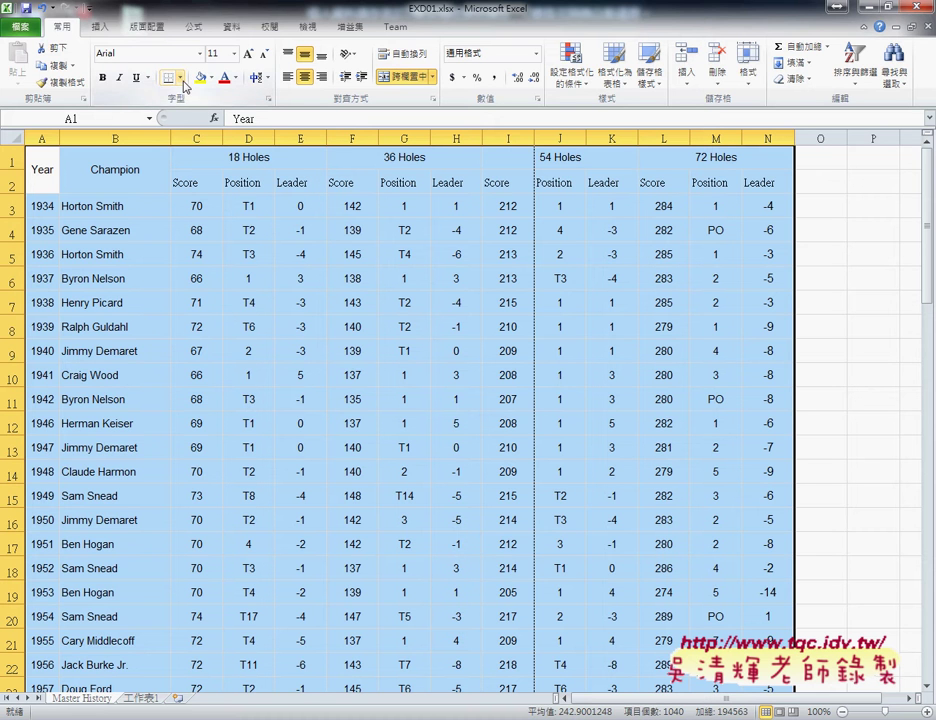
{"action": "left_click", "coordinate": [180, 77]}
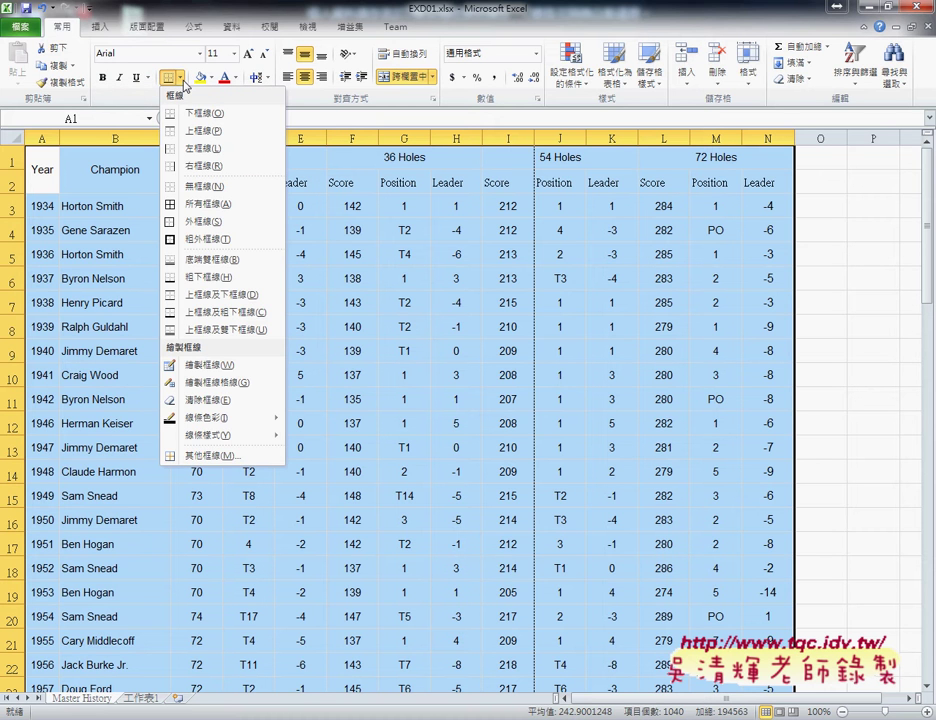